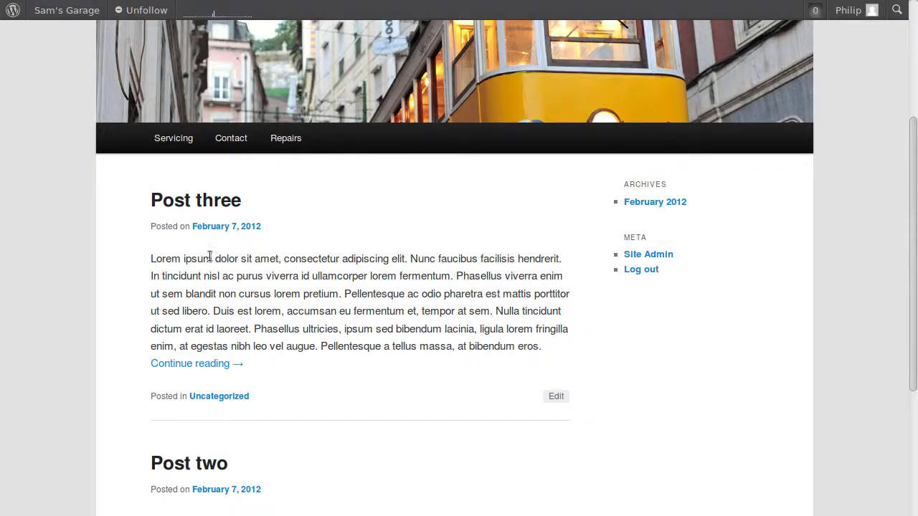
Look through the posts listed on the front page of the Sam's Garage site
scroll(350, 366, "down", 3)
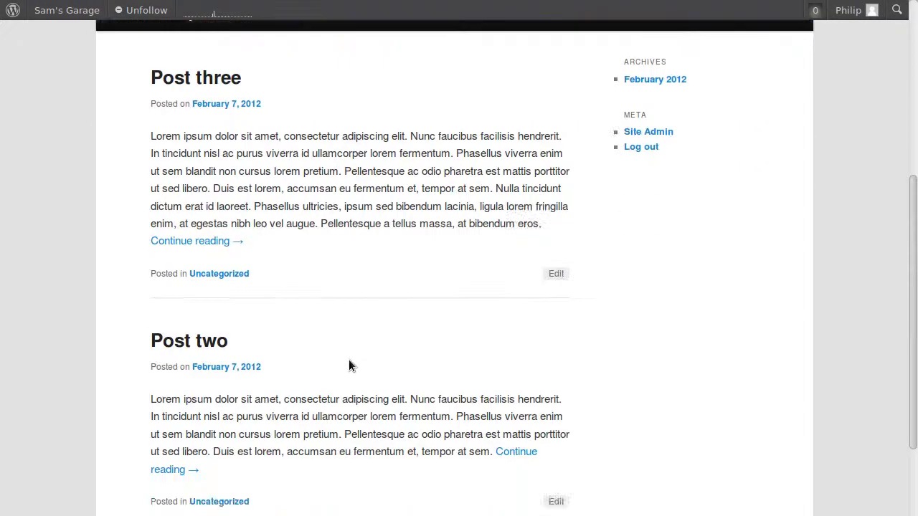
scroll(363, 351, "down", 3)
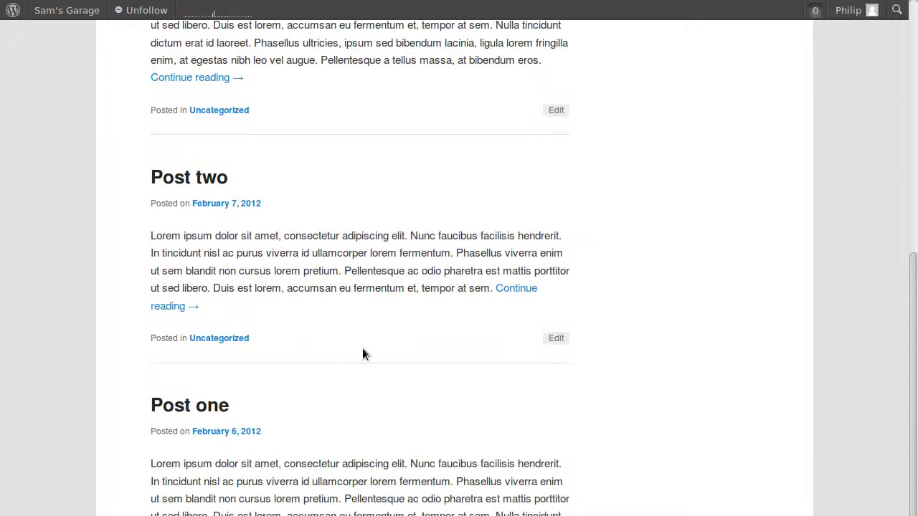
scroll(308, 134, "up", 4)
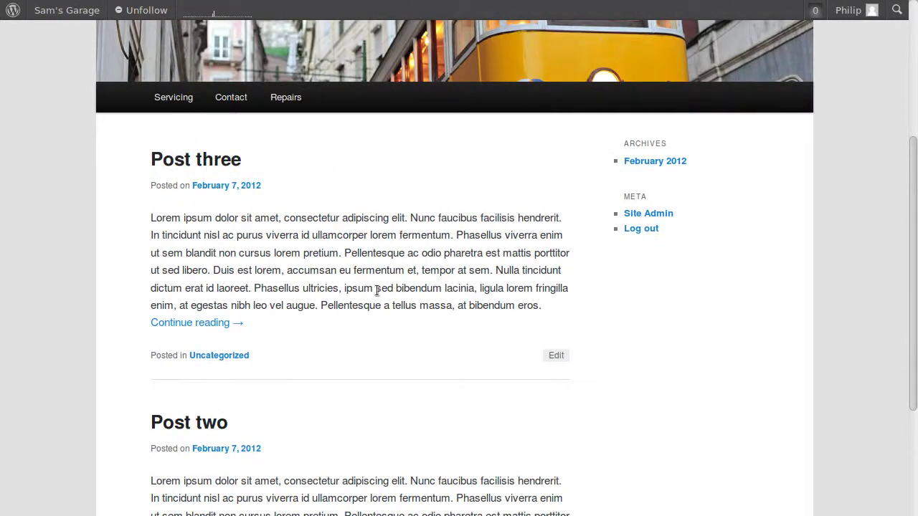
scroll(445, 309, "up", 2)
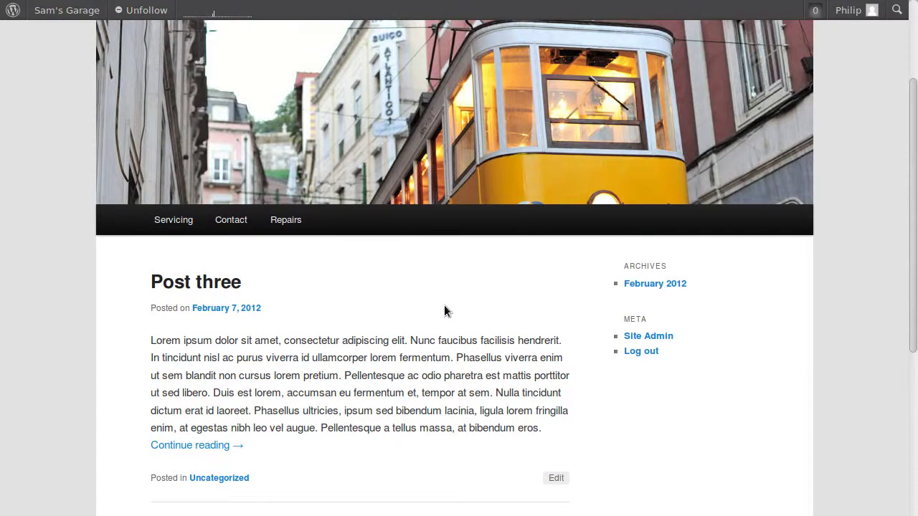
scroll(448, 309, "up", 1)
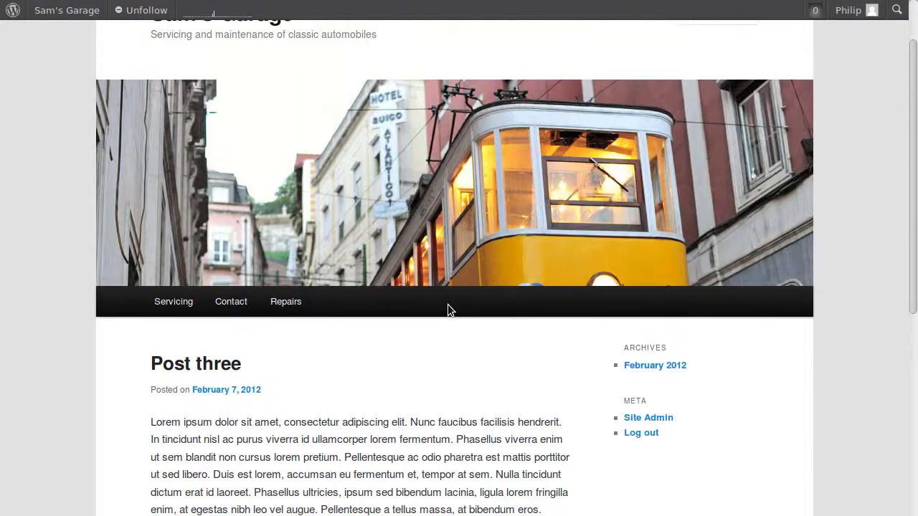
Open the site's Servicing page and look over its content
left_click(164, 305)
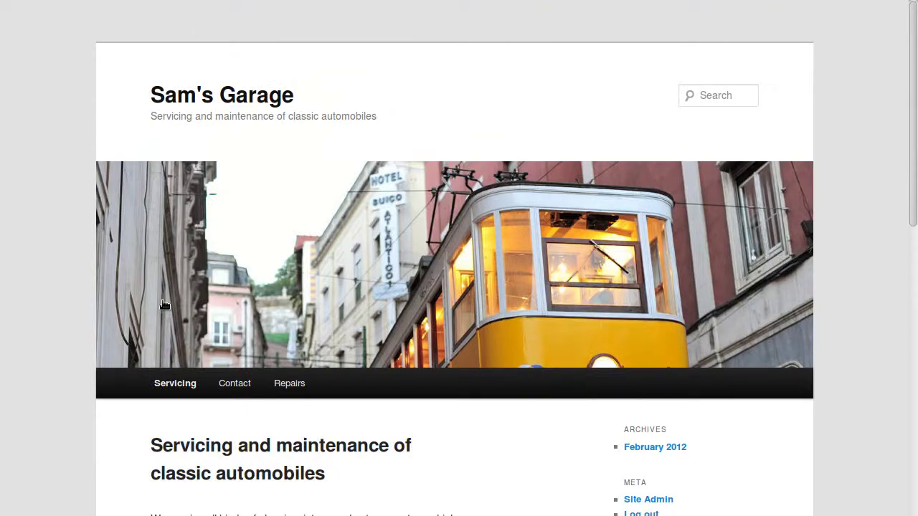
scroll(460, 290, "down", 4)
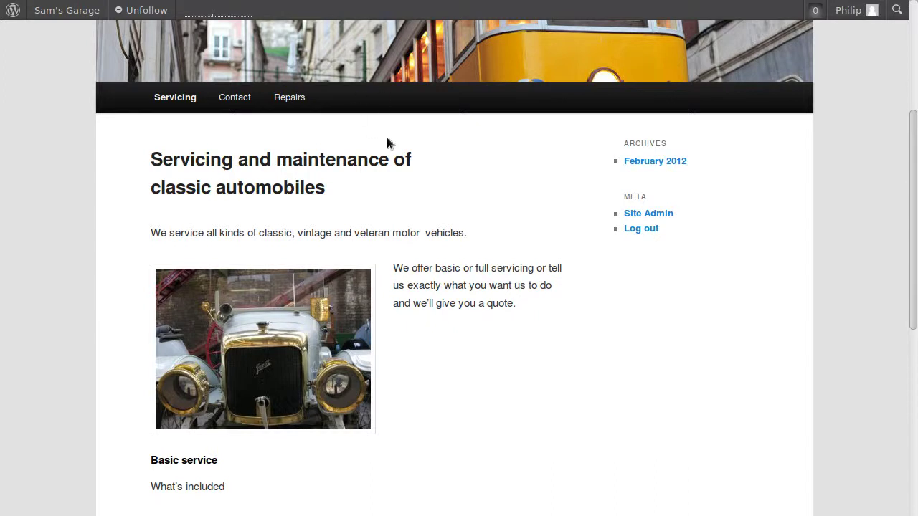
scroll(502, 266, "up", 3)
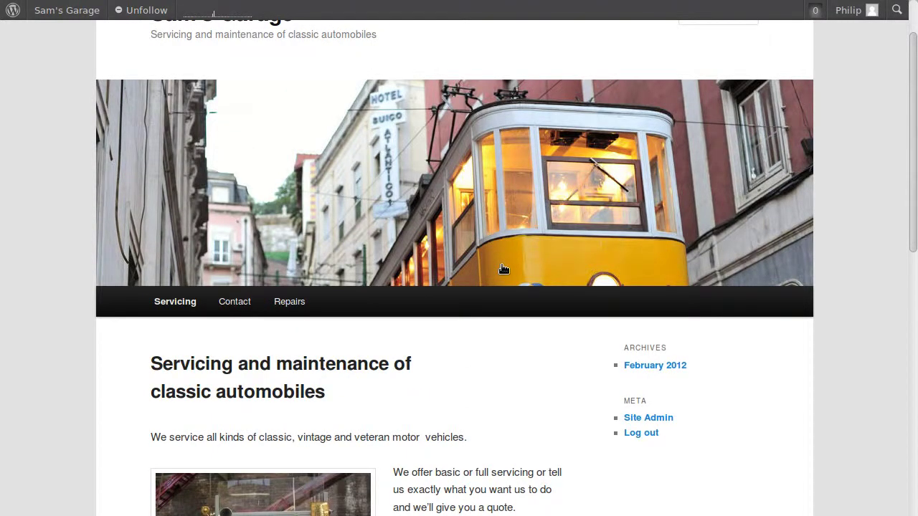
scroll(504, 268, "up", 1)
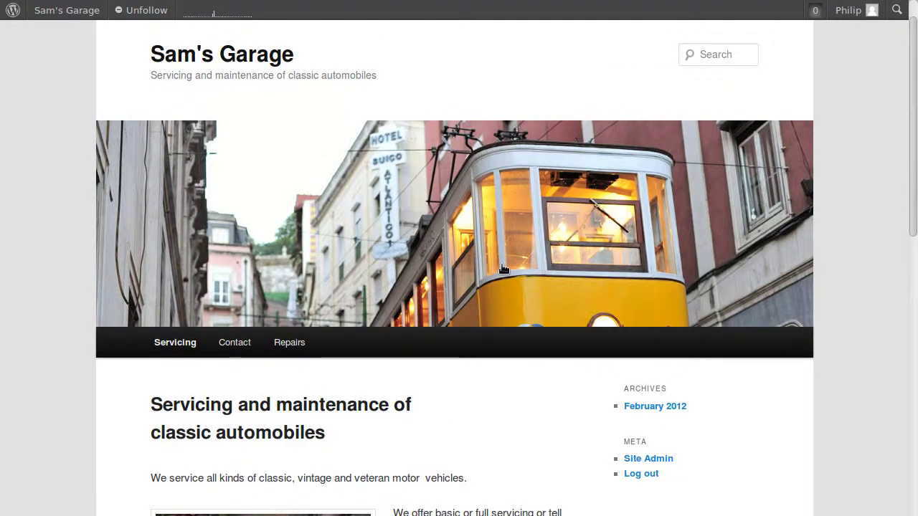
scroll(504, 269, "up", 1)
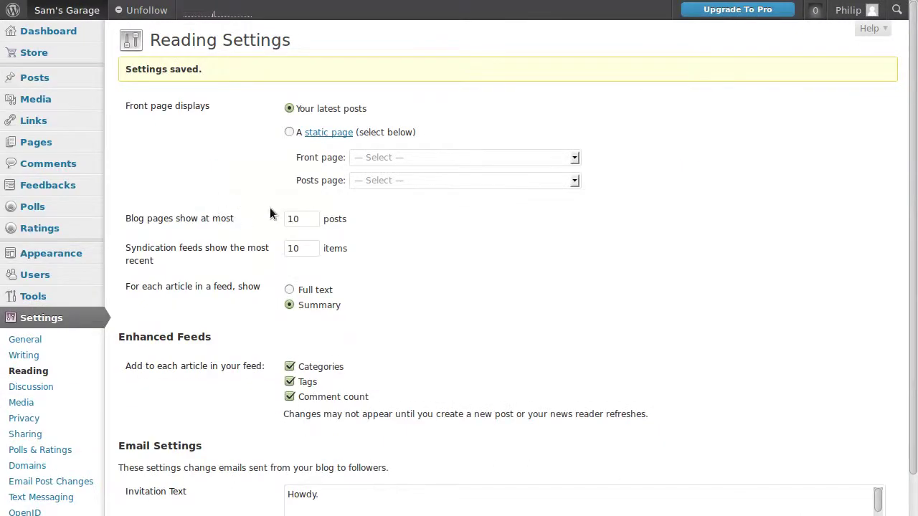
Create a new page titled "Blog" with no body text and publish it
mouse_move(57, 277)
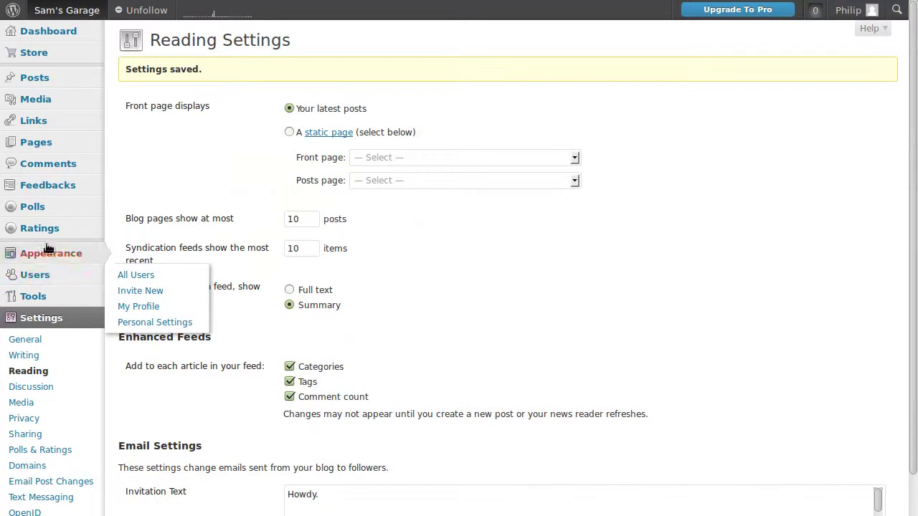
mouse_move(99, 145)
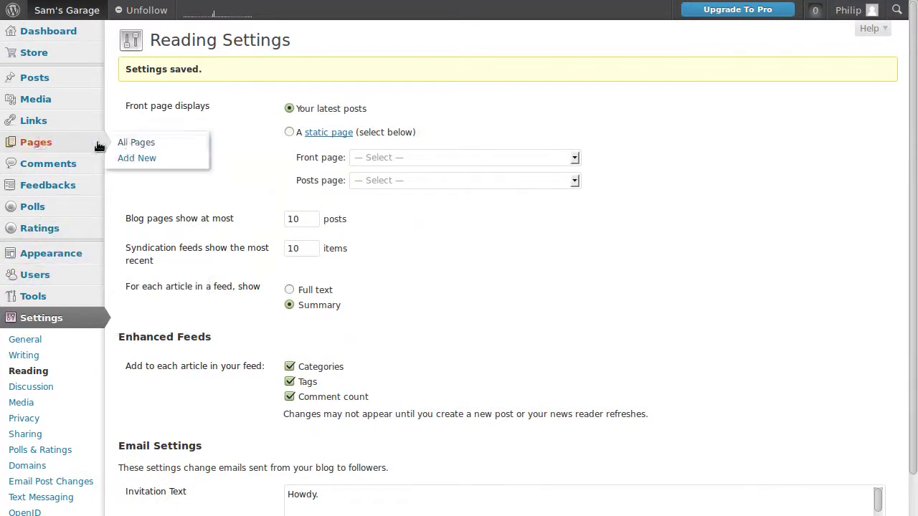
left_click(132, 163)
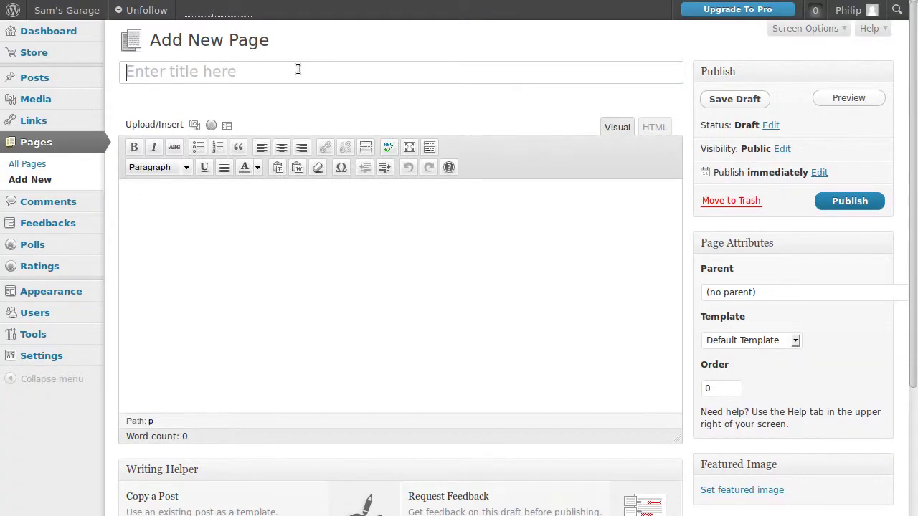
type("B")
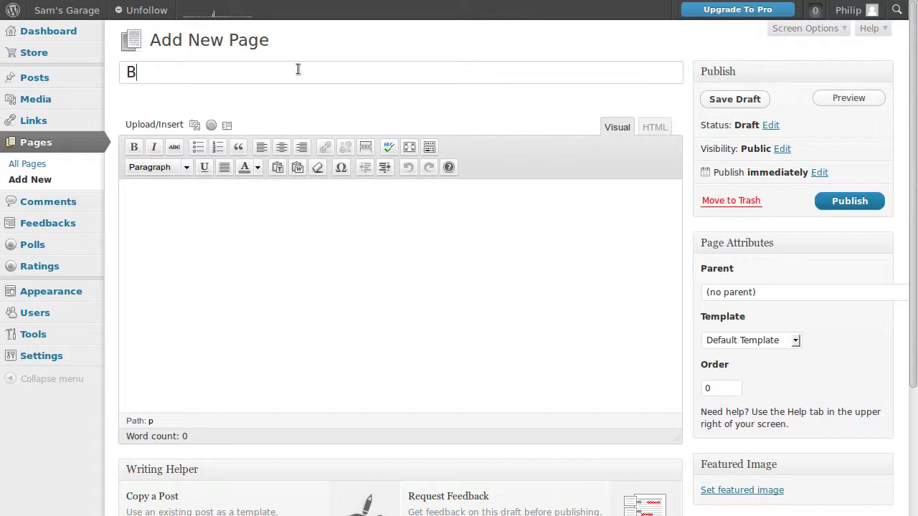
type("log")
left_click_drag(126, 71, 174, 70)
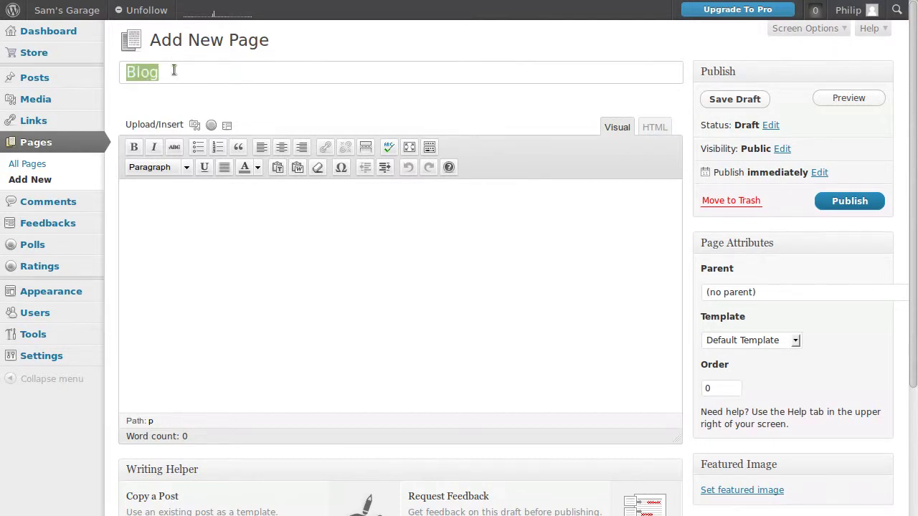
left_click(318, 74)
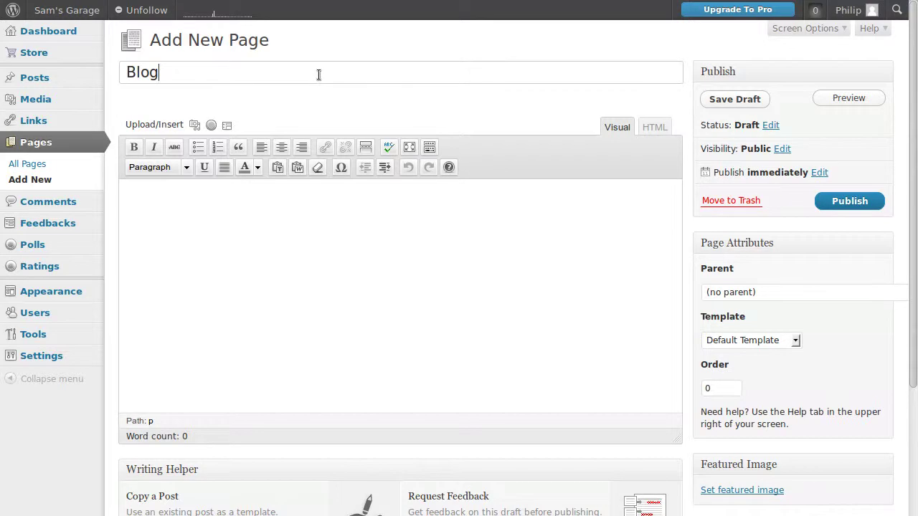
left_click(844, 205)
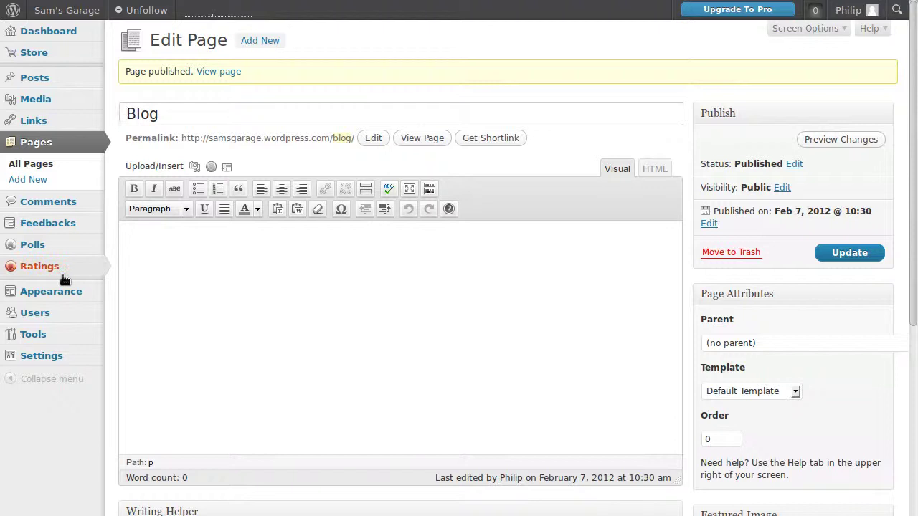
Add the Blog page to the my-menu navigation menu and save the menu
mouse_move(62, 291)
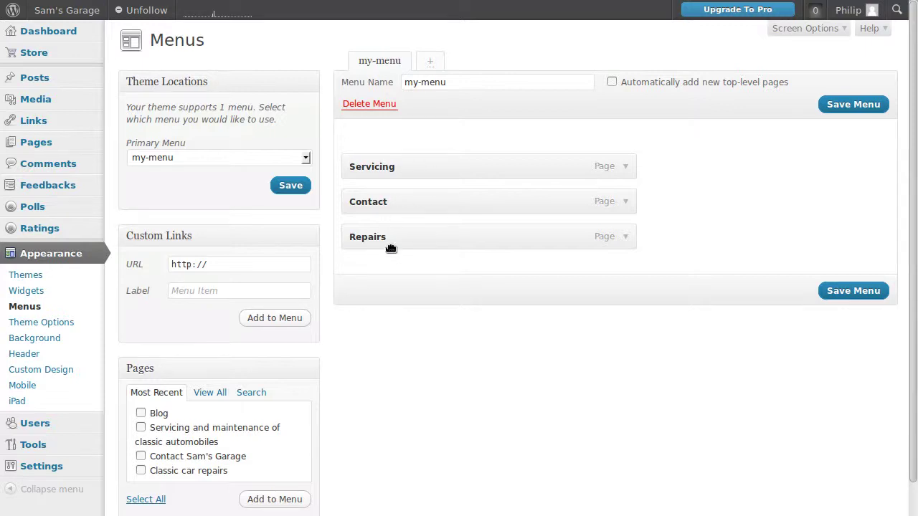
left_click(140, 413)
left_click(254, 500)
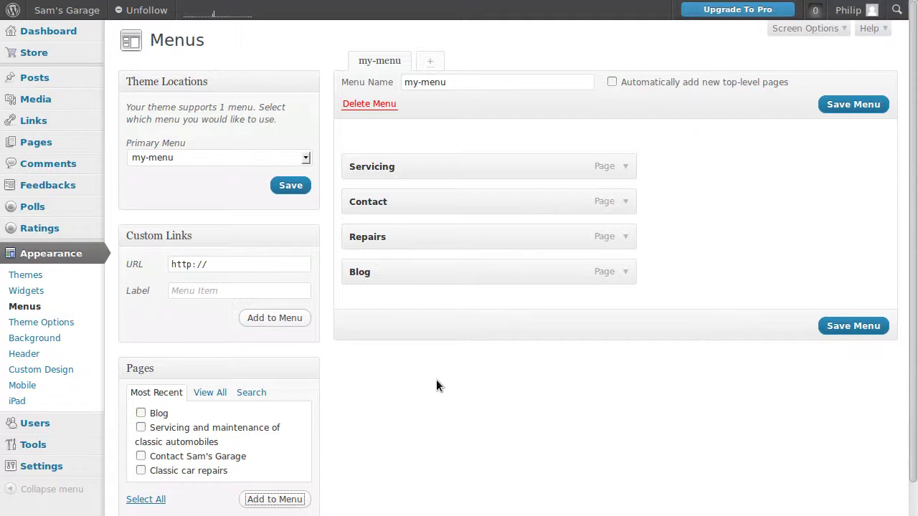
left_click(861, 329)
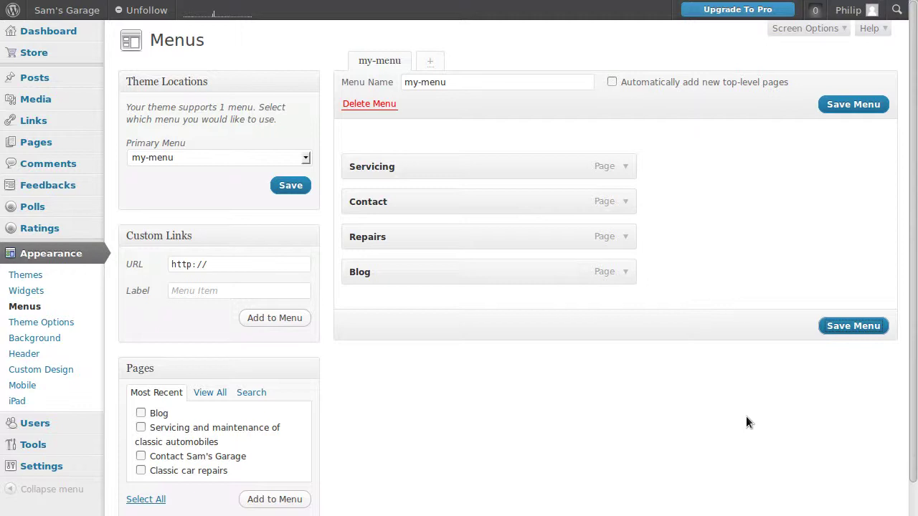
View the Blog page on the live site and examine its content and menu entry
key("space")
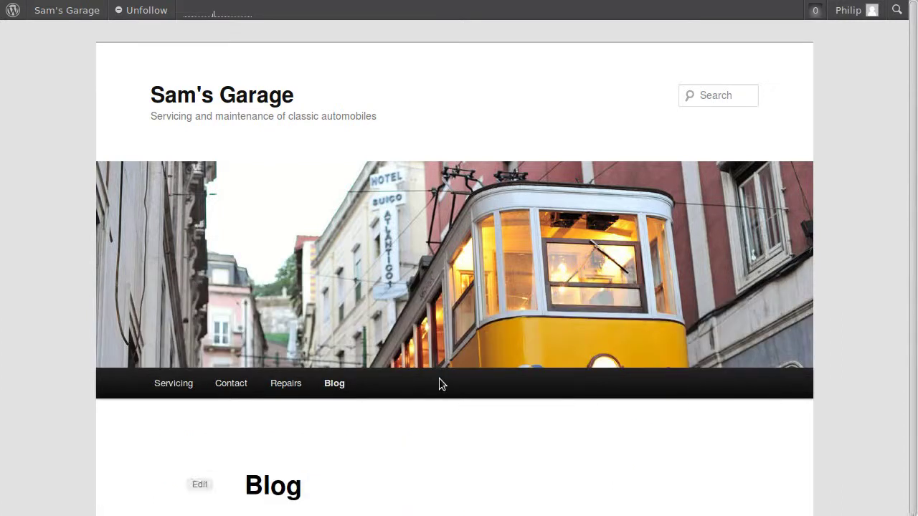
scroll(439, 378, "down", 2)
scroll(359, 394, "up", 2)
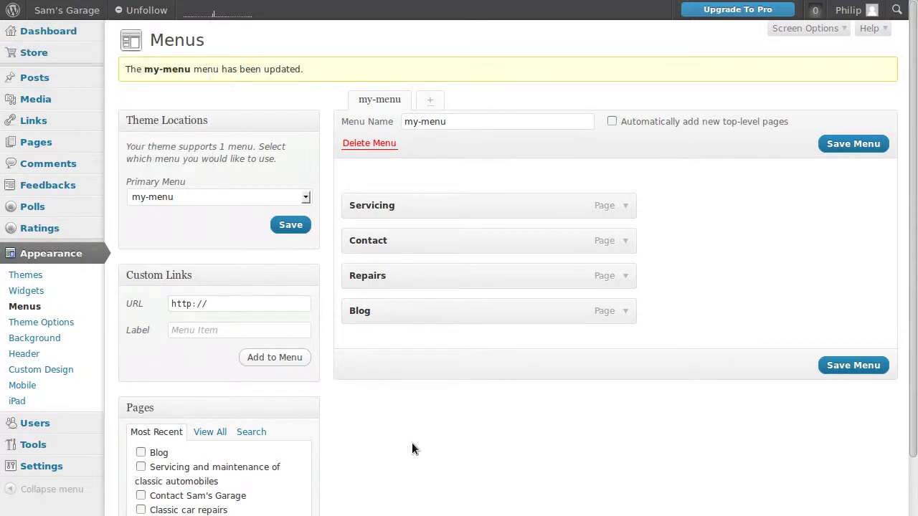
In the Reading settings, make the front page a static page, using "Servicing and maintenance of classic automobiles"
mouse_move(43, 467)
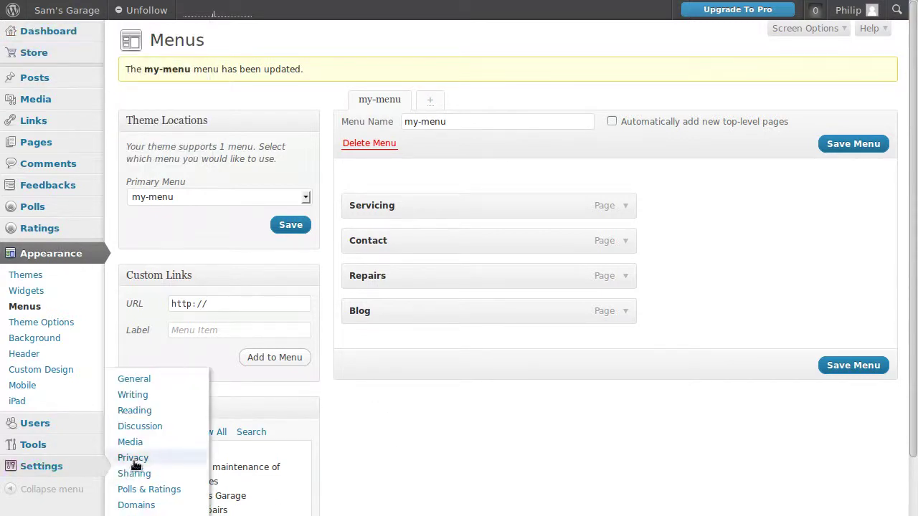
left_click(135, 411)
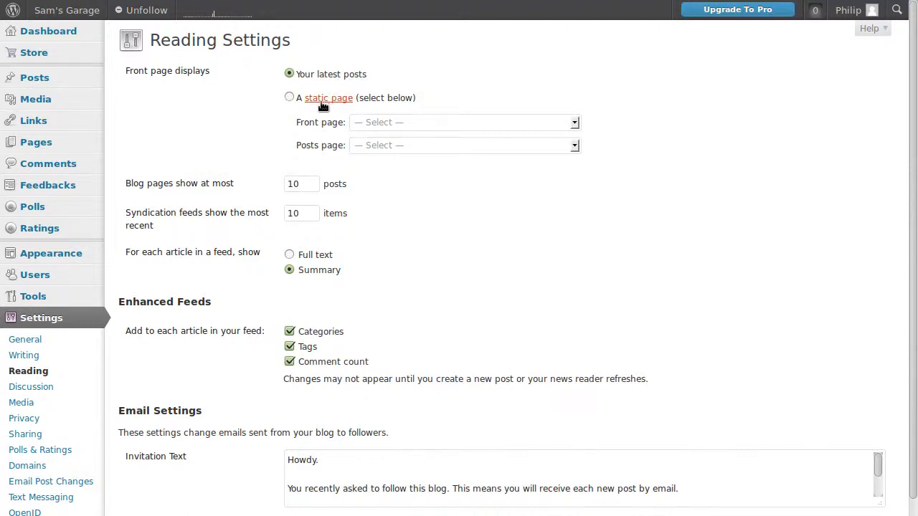
left_click(287, 96)
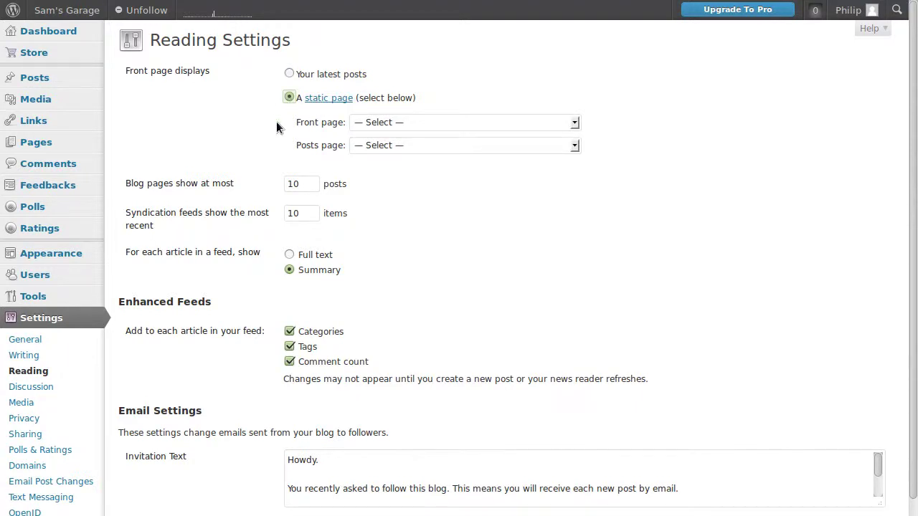
left_click(381, 123)
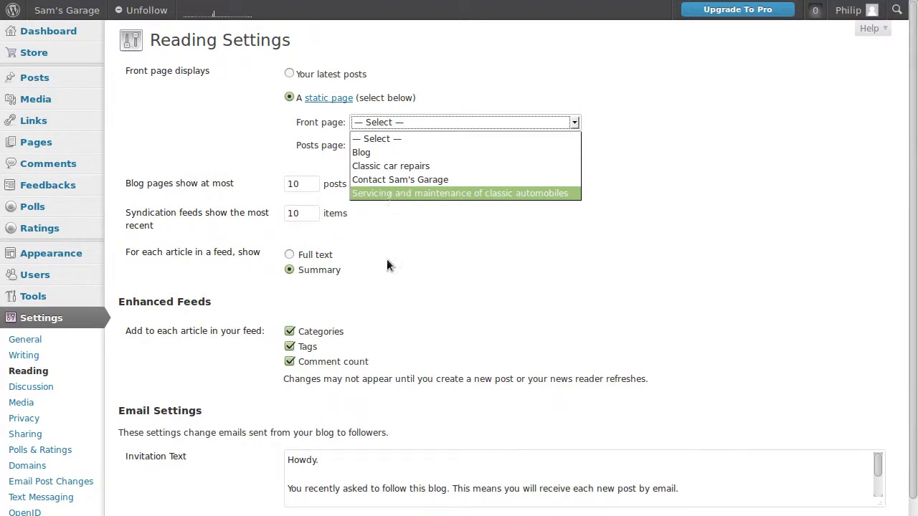
left_click(363, 194)
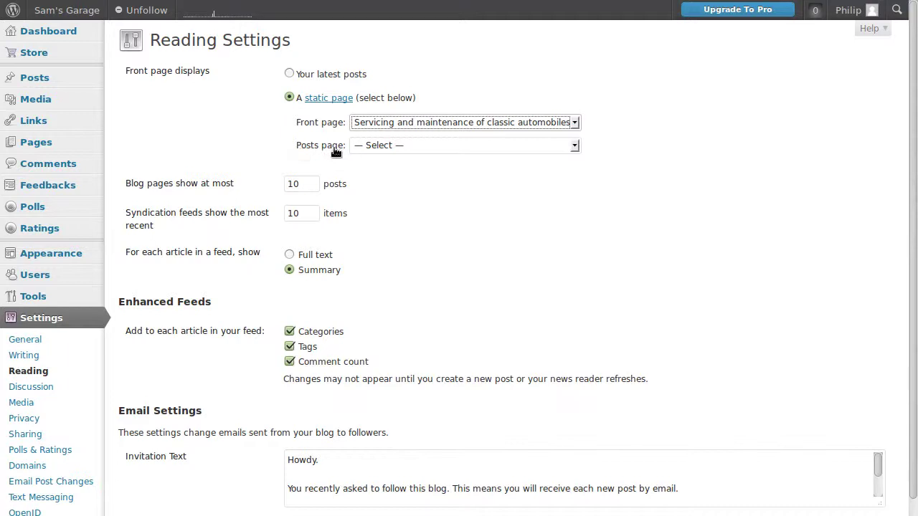
Set the posts page to Blog and save the Reading settings
left_click(575, 145)
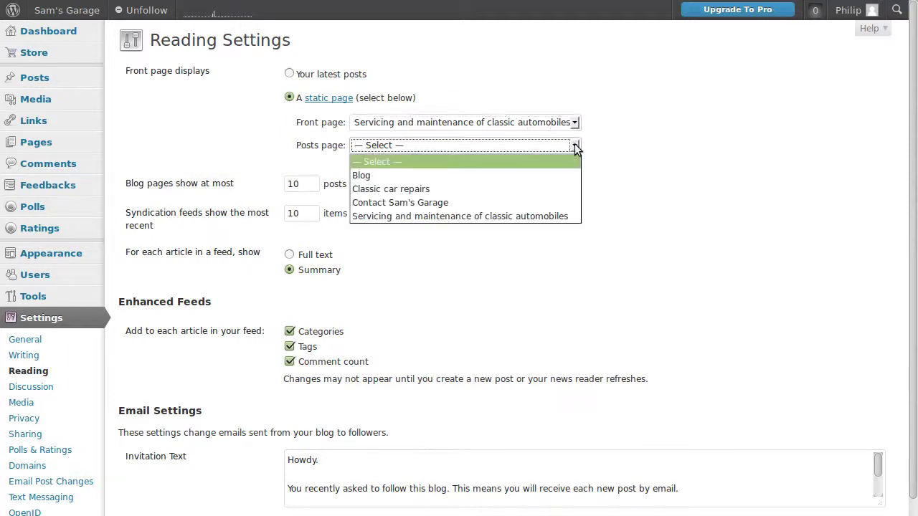
left_click(386, 176)
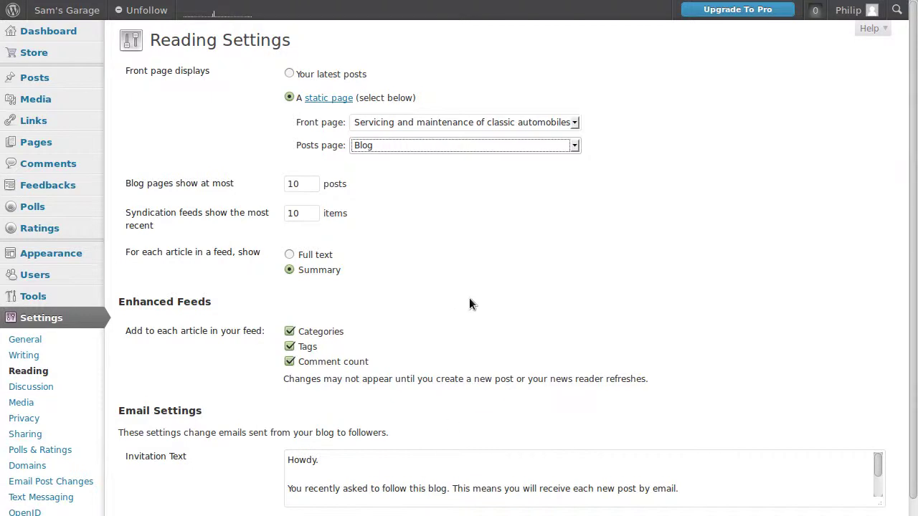
scroll(469, 304, "down", 3)
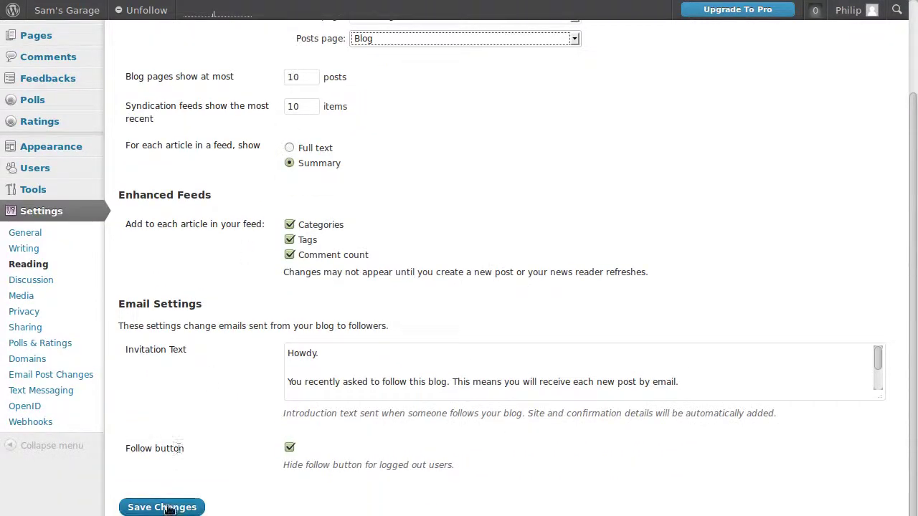
scroll(404, 330, "up", 3)
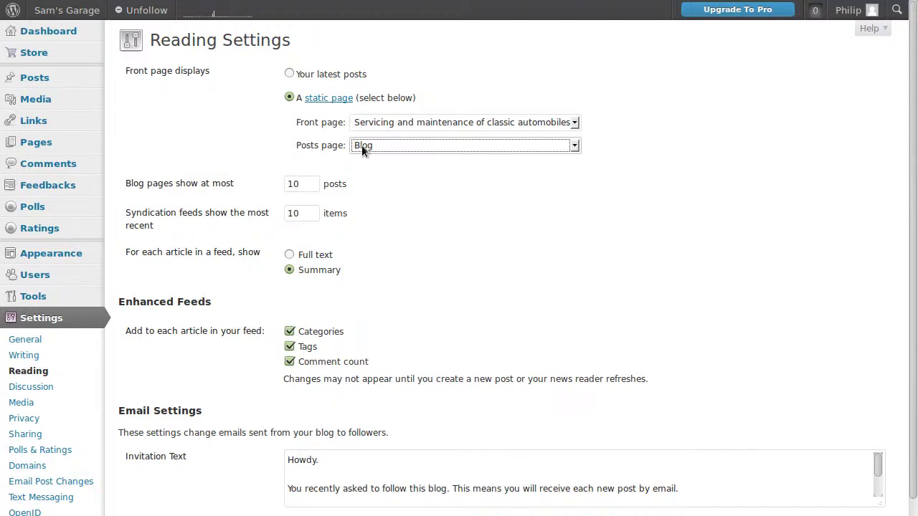
scroll(431, 301, "down", 3)
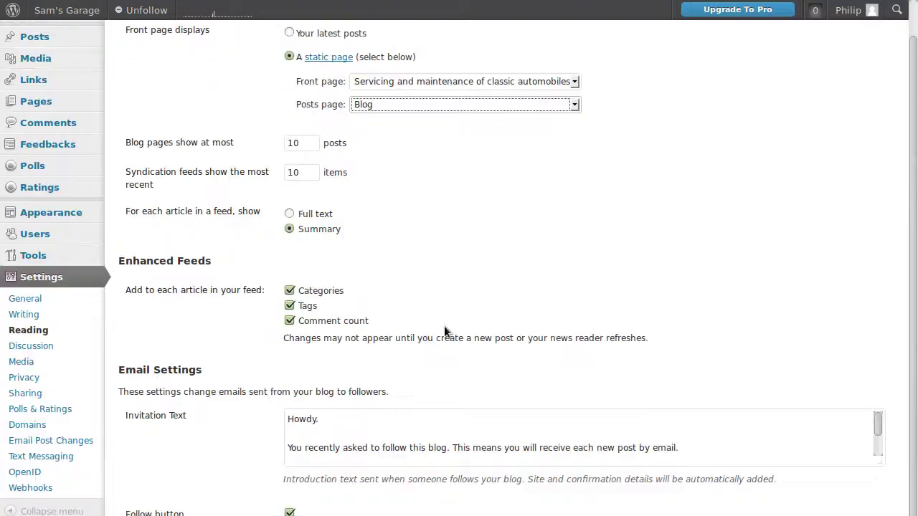
left_click(129, 506)
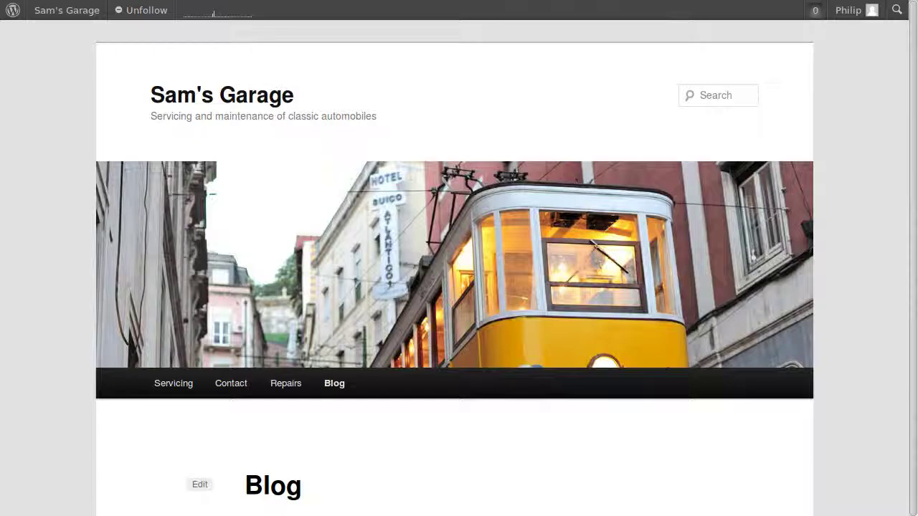
Reload the Blog page on the live site and check the posts listed on it
scroll(373, 425, "down", 2)
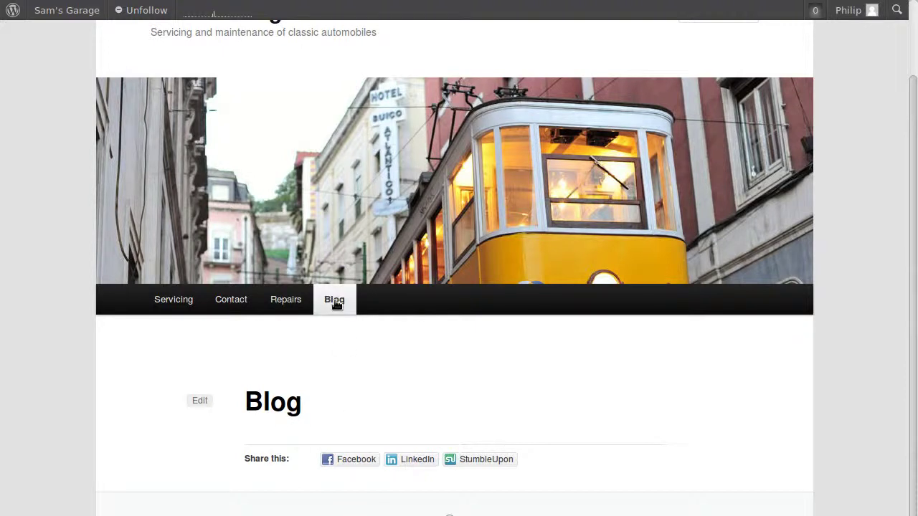
left_click(336, 302)
scroll(541, 325, "down", 3)
scroll(541, 325, "down", 8)
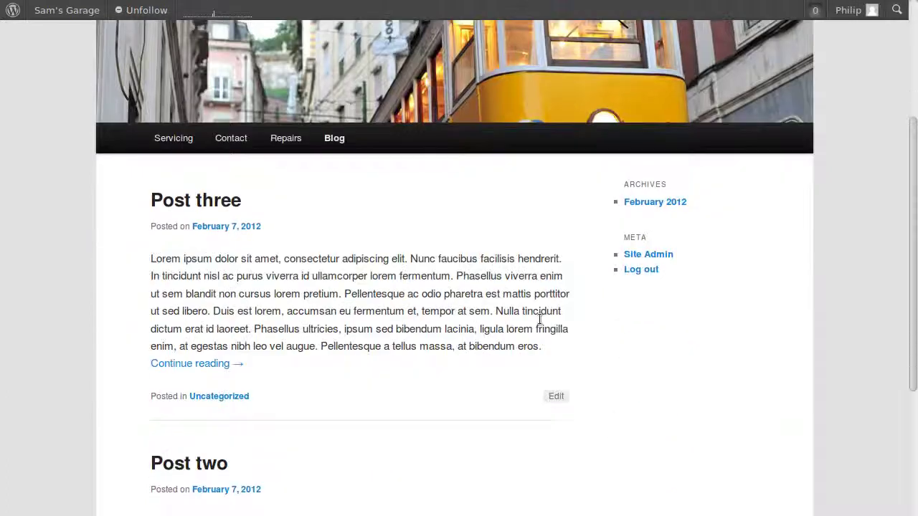
scroll(534, 322, "up", 10)
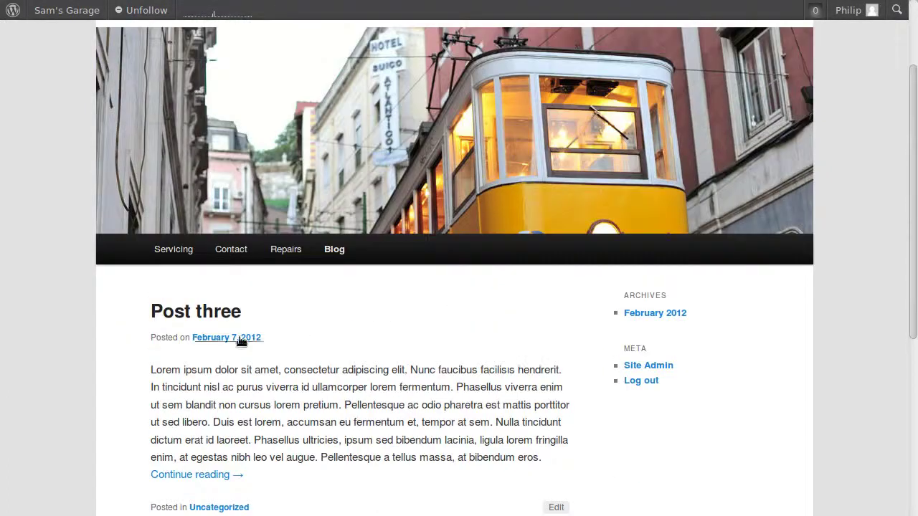
Open the site's front page and check which content it displays
scroll(180, 281, "up", 2)
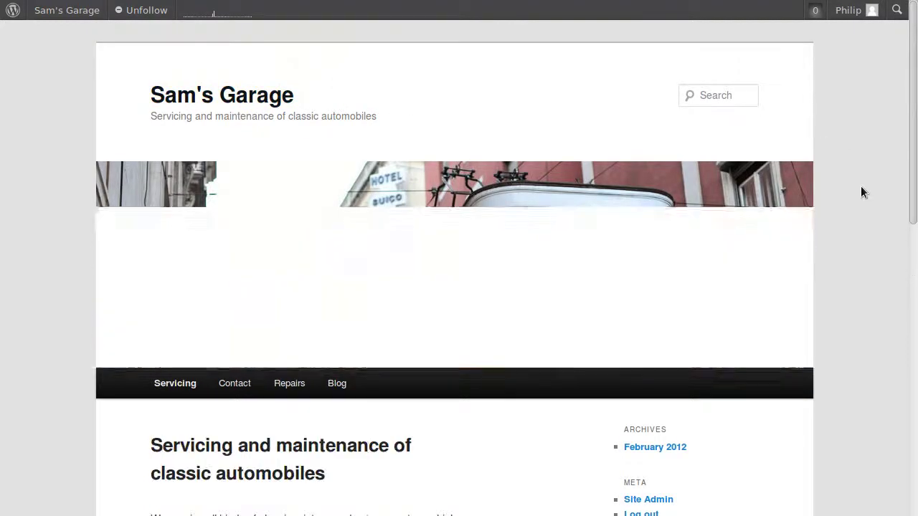
scroll(840, 258, "down", 4)
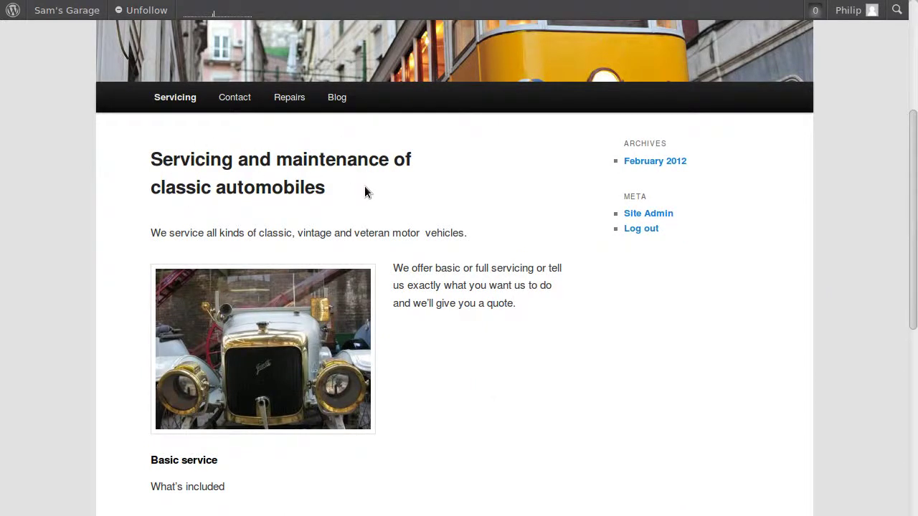
scroll(375, 320, "up", 3)
scroll(377, 320, "up", 1)
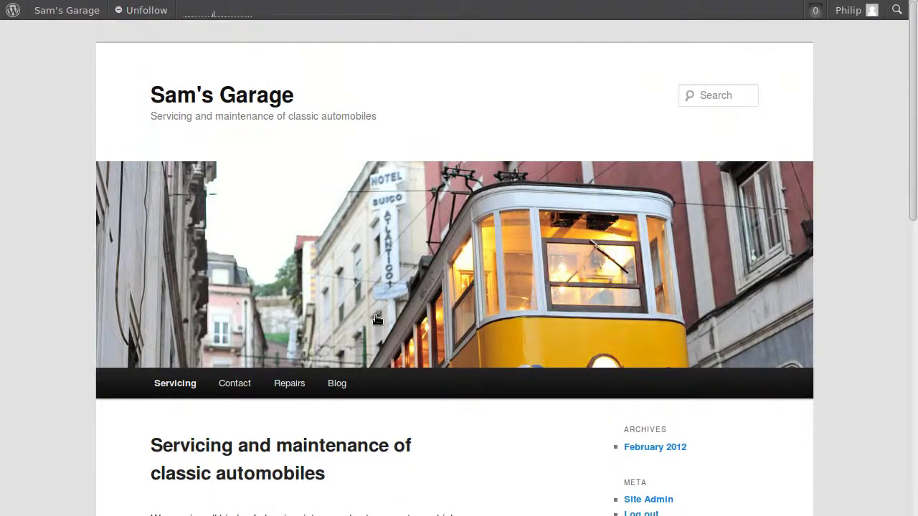